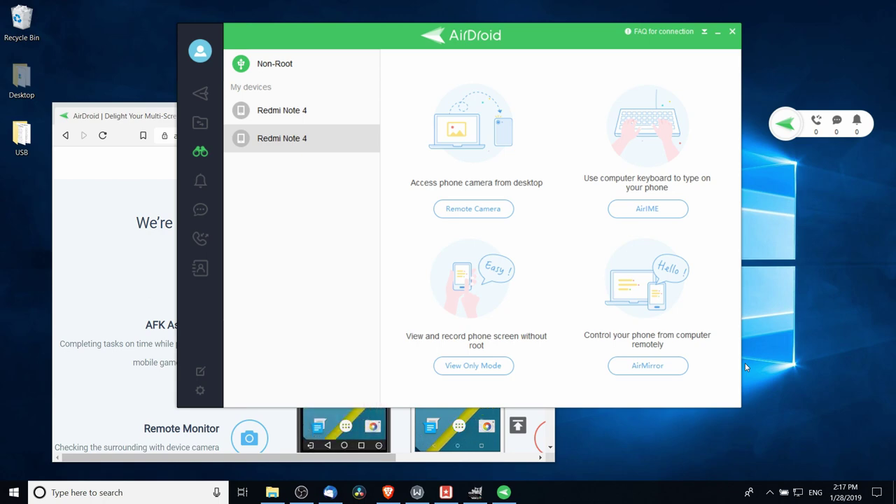
- Shift the AirDroid window slightly to the left
drag(382, 35, 367, 39)
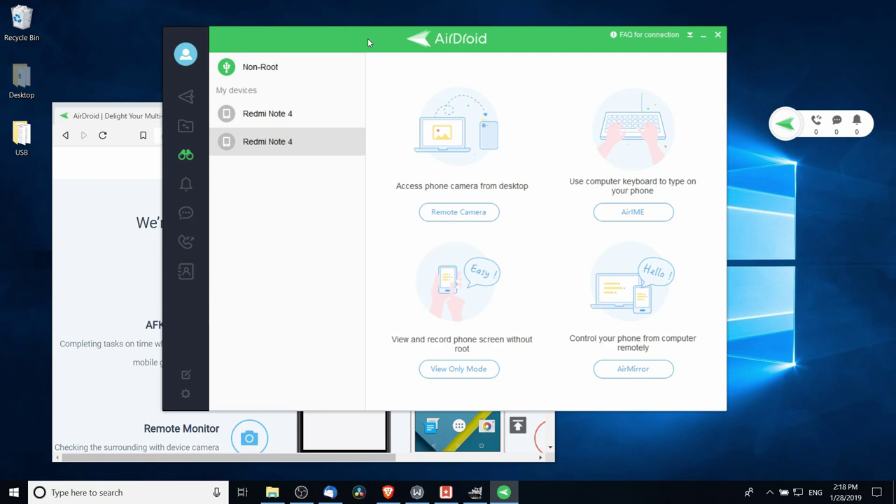
- Bring the airdroid.com Brave window forward and maximize it
click(68, 223)
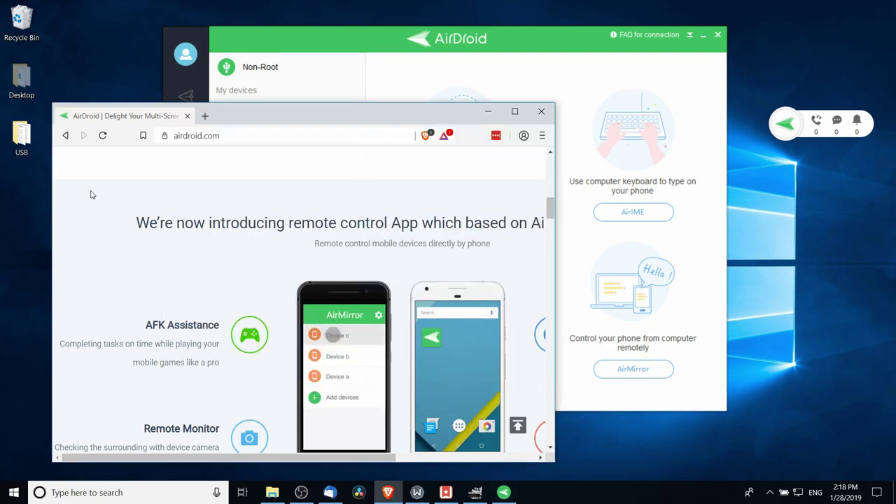
double_click(286, 114)
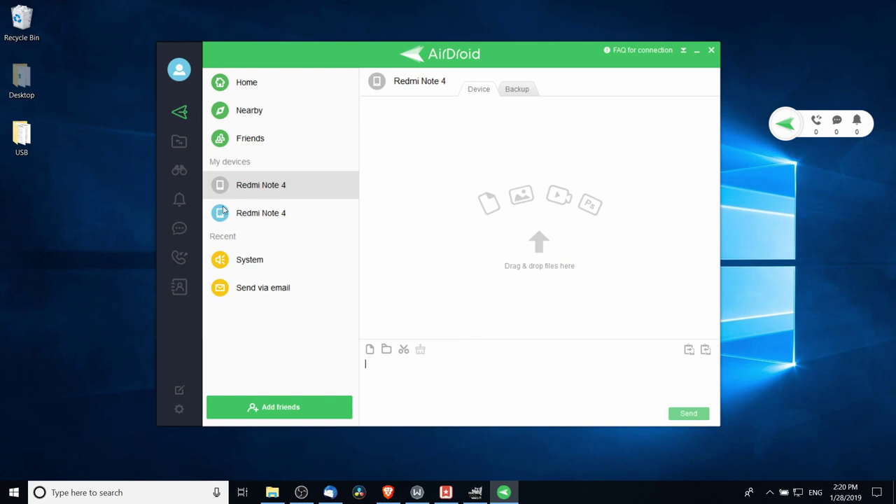
- Open the AirMirror features page for the first Redmi Note 4 device
click(240, 216)
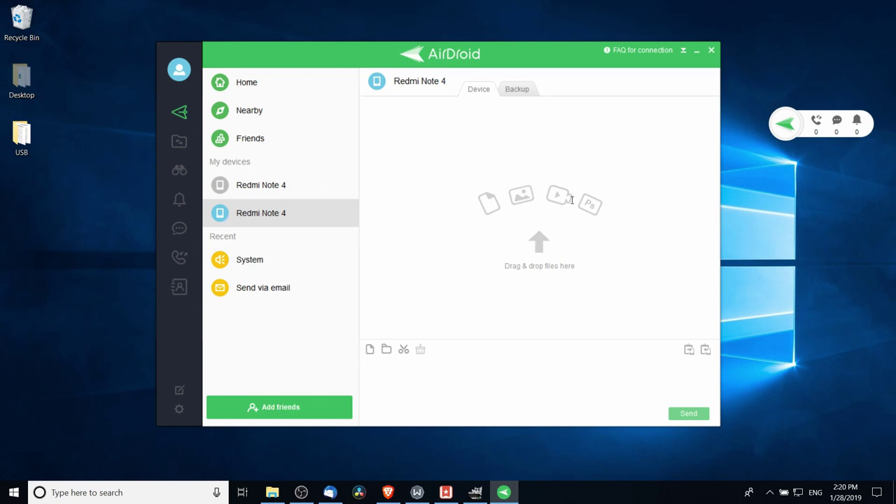
click(184, 168)
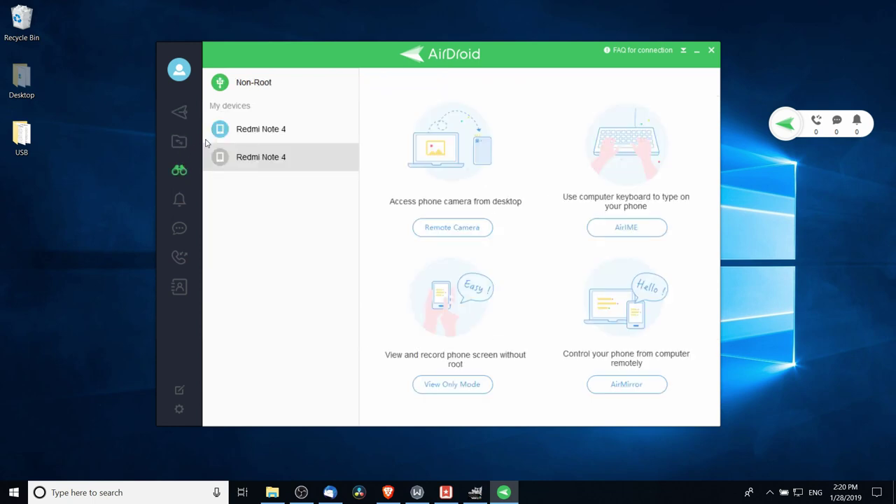
click(253, 132)
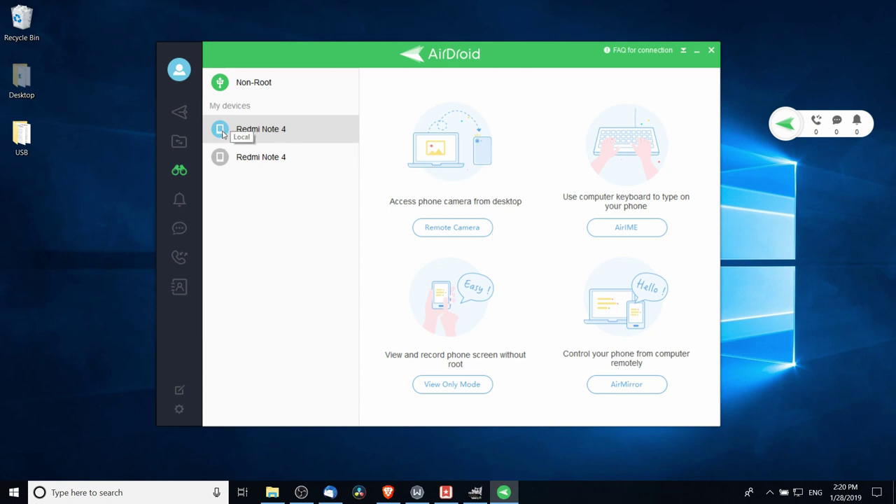
- Start Remote Camera, pop its feed into a separate window, and minimize AirDroid's main window
click(418, 230)
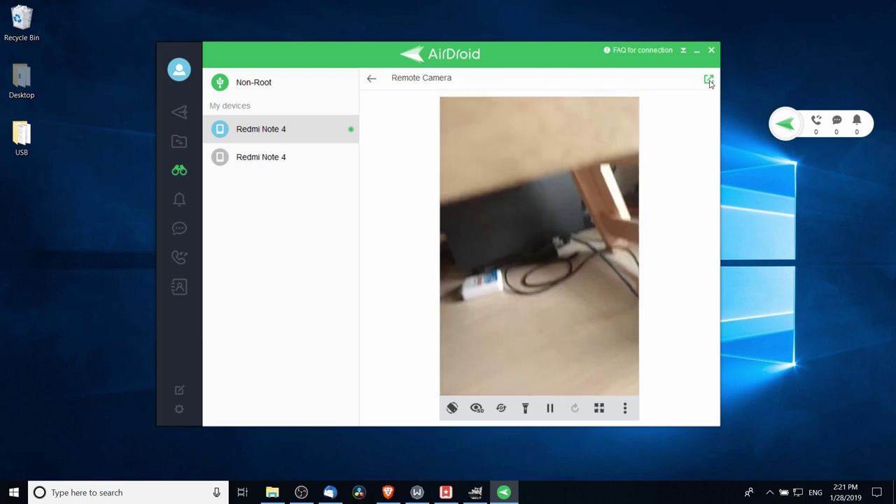
click(708, 80)
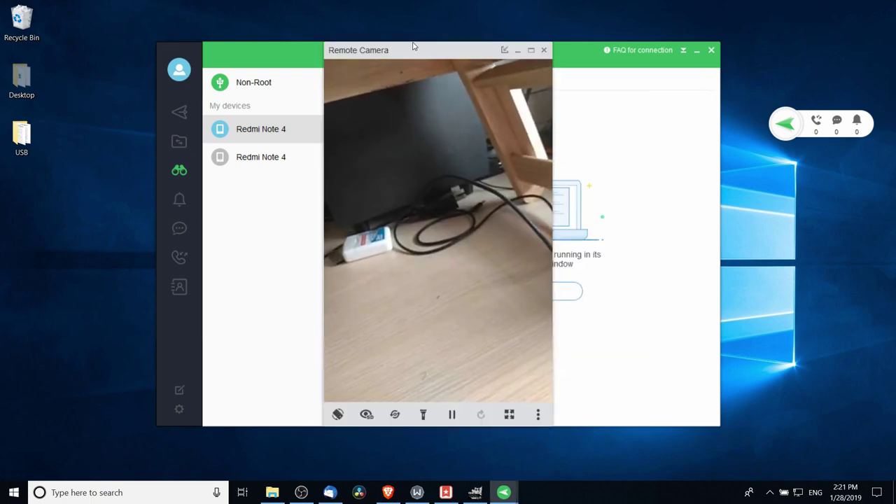
drag(362, 52, 505, 59)
click(836, 57)
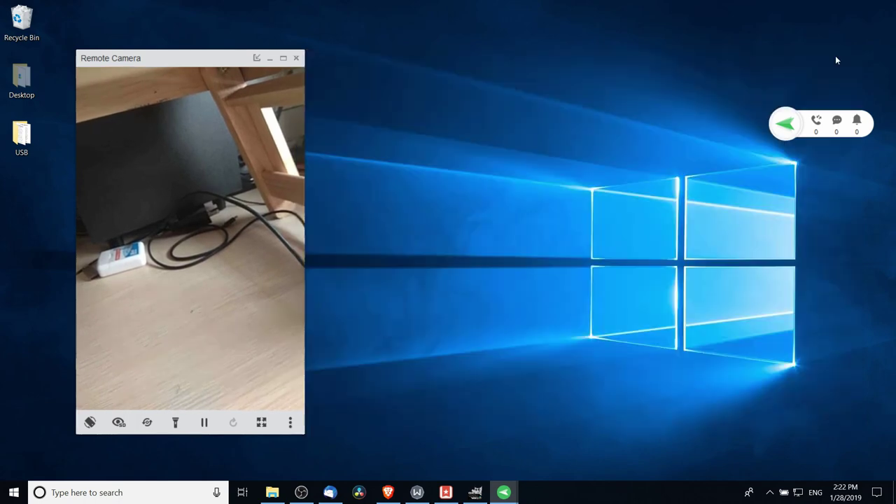
- Launch OBS Studio from the taskbar and place the Remote Camera window slightly lower
right_click(302, 491)
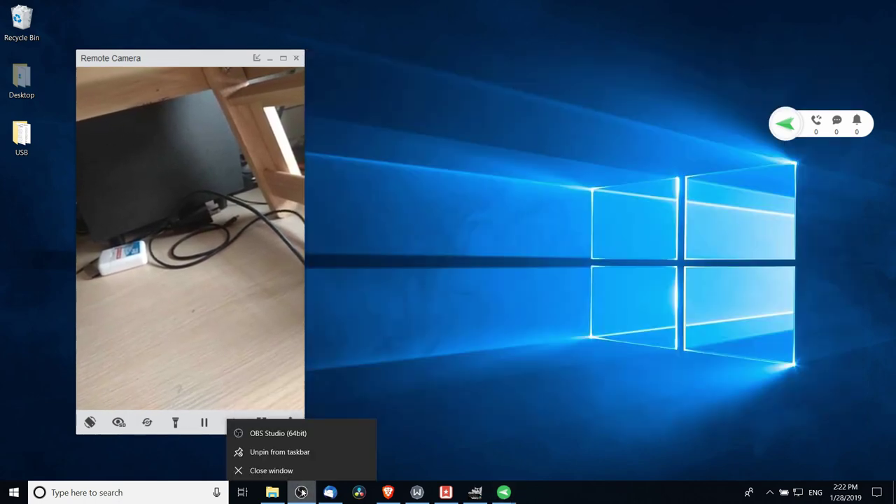
click(309, 428)
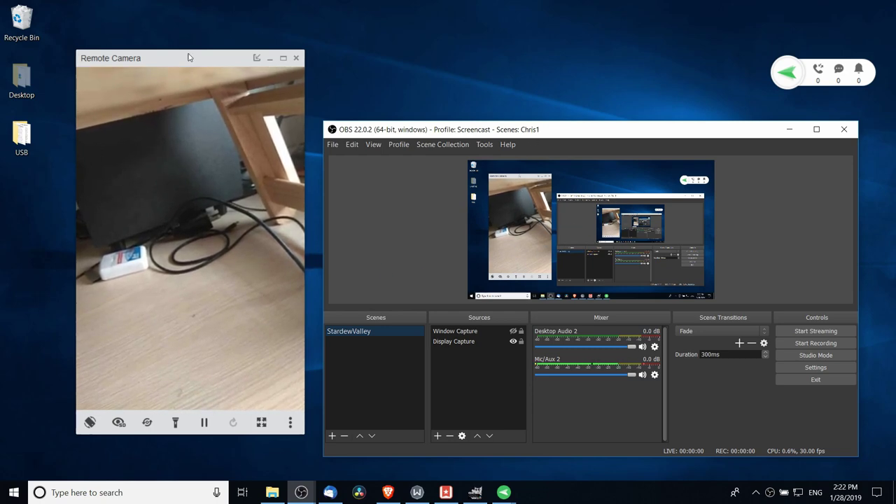
mouse_move(190, 58)
mouse_down()
mouse_move(206, 73)
mouse_move(183, 74)
mouse_up()
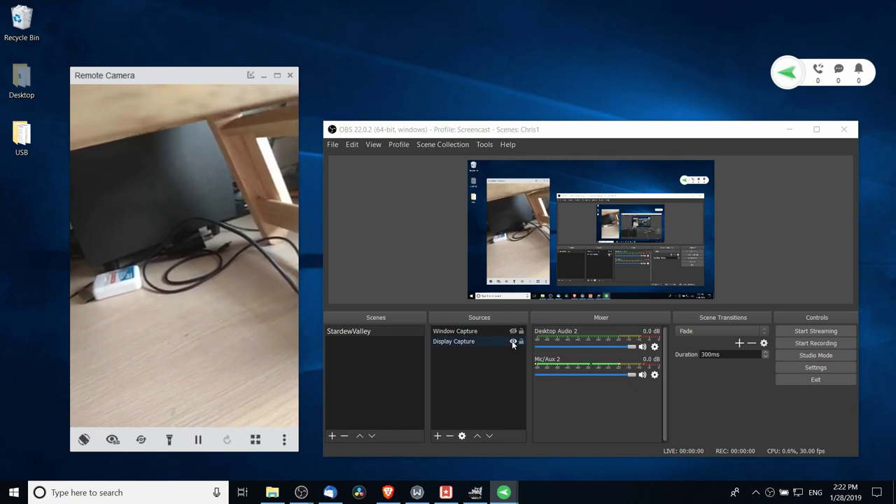
- Hide Display Capture and add a Window Capture source 'Phone' capturing [AirDroid.exe]: AirMirror
click(513, 343)
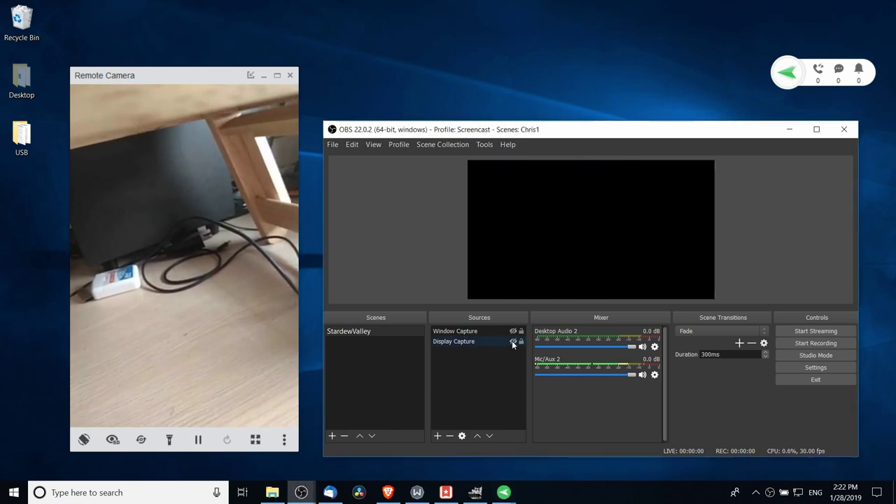
click(437, 436)
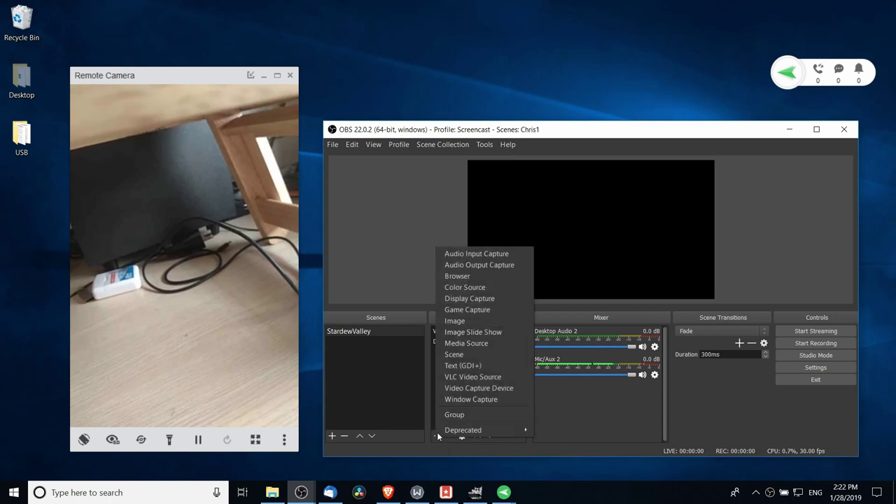
click(465, 399)
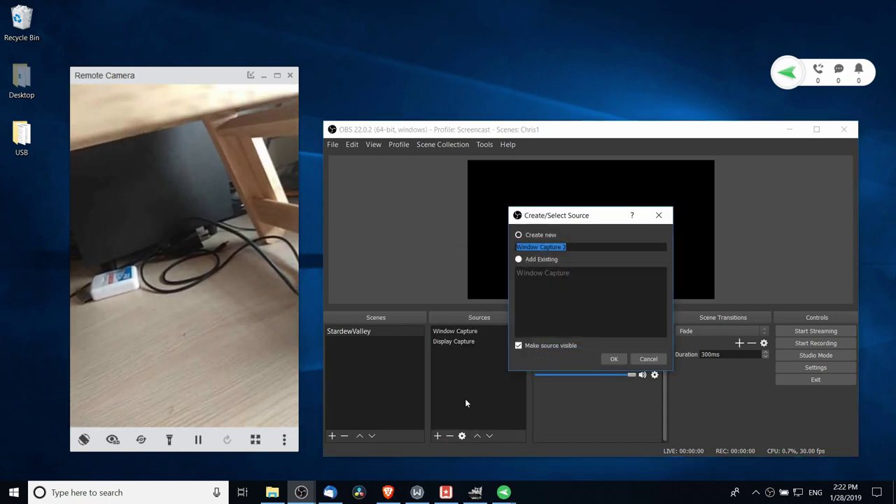
text(Chone)
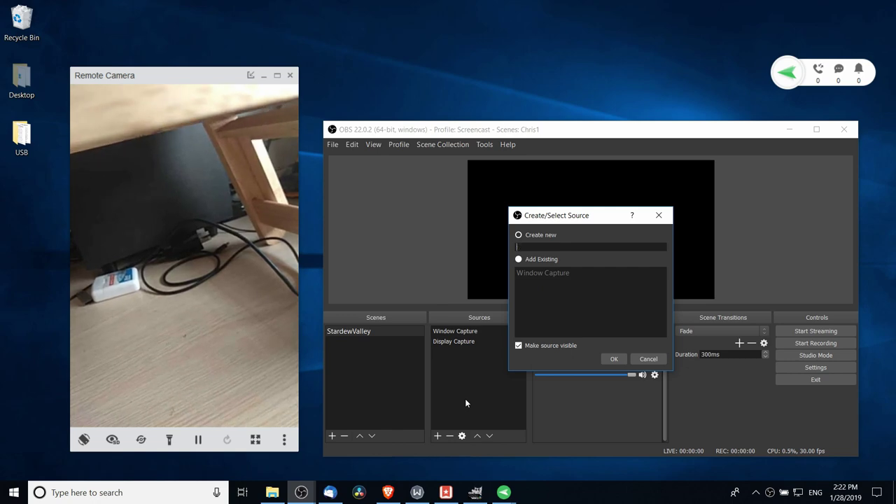
key(Return)
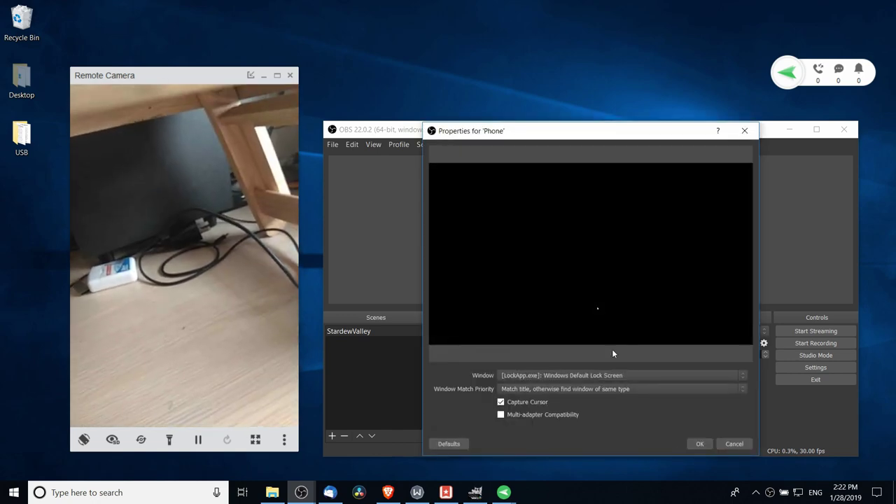
click(603, 375)
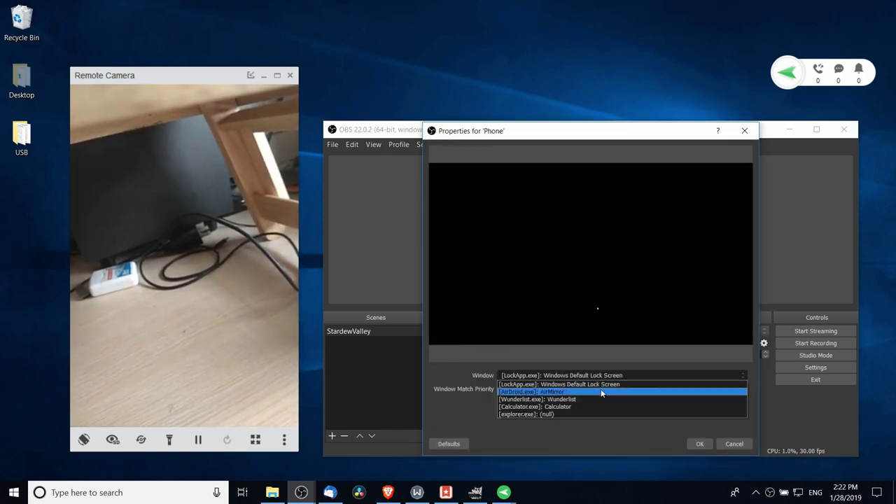
click(658, 391)
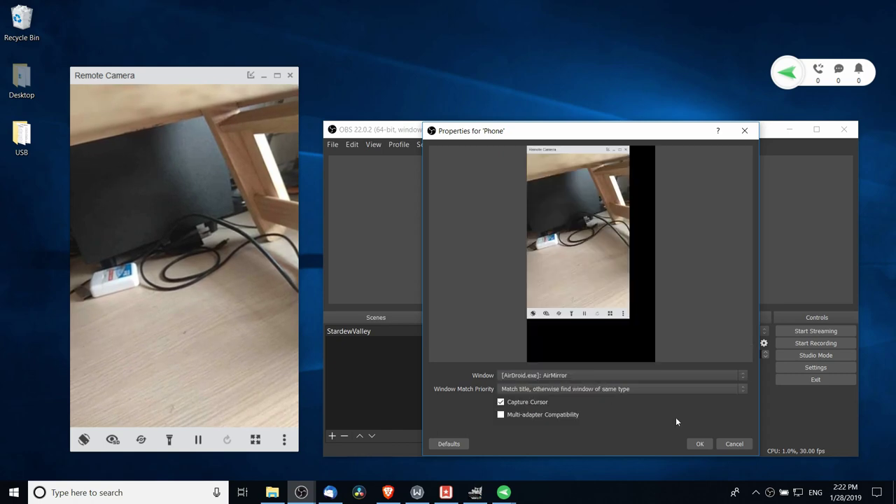
- Confirm the Phone source, nudge it right, and enlarge it in the canvas
click(700, 443)
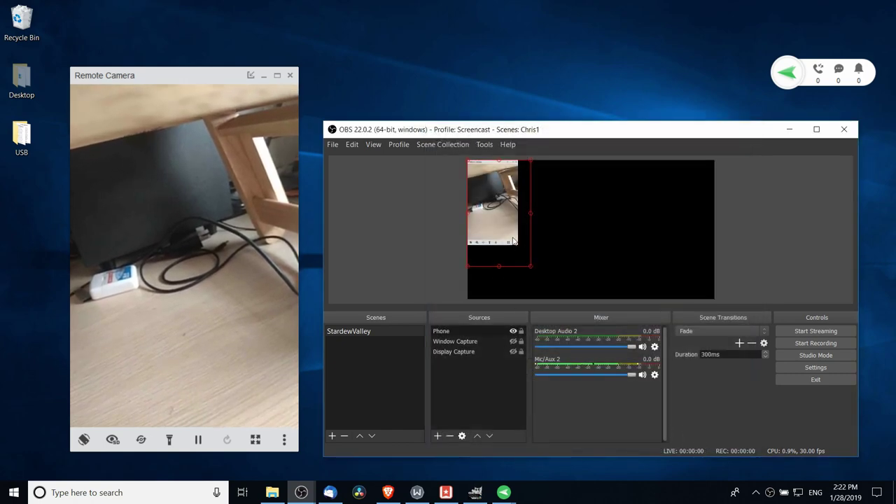
drag(501, 221, 507, 224)
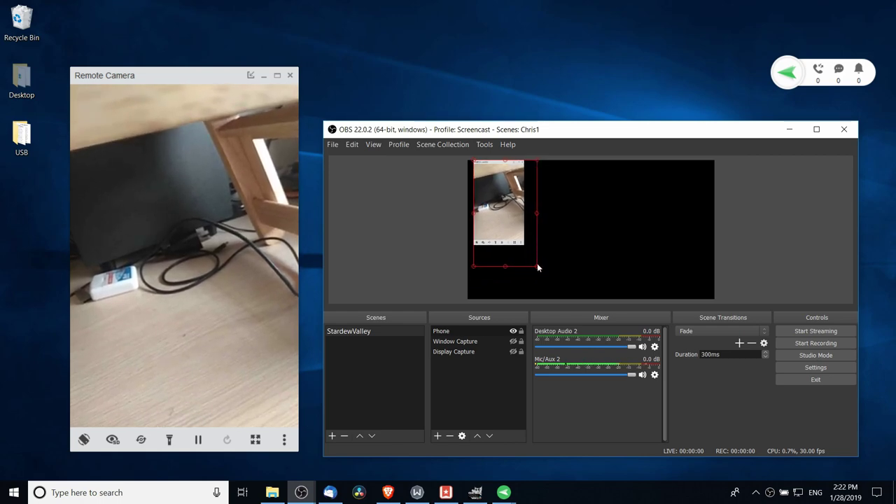
drag(536, 265, 569, 301)
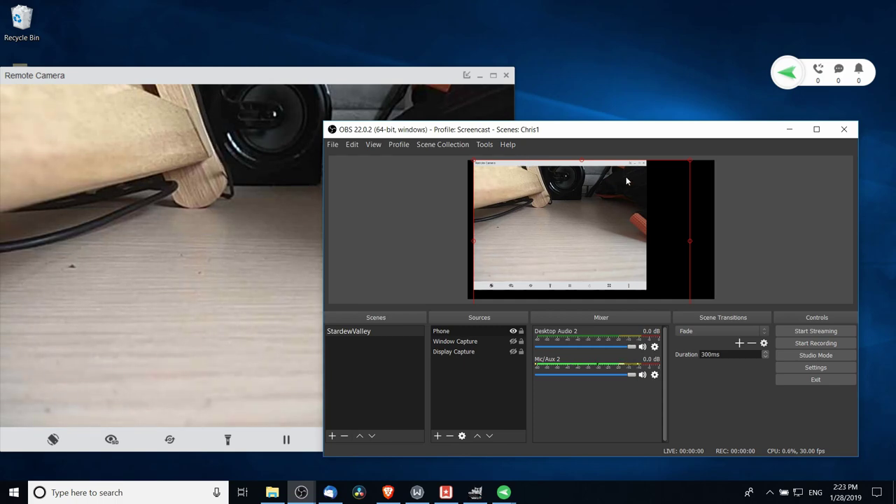
- Crop the Phone source's title bar and bottom, then shrink it into the bottom-left corner
drag(626, 177, 592, 195)
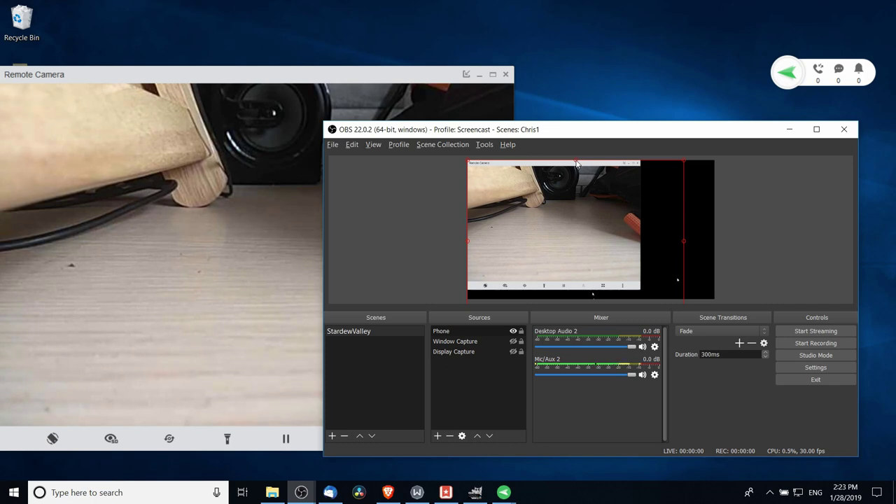
drag(576, 163, 576, 170)
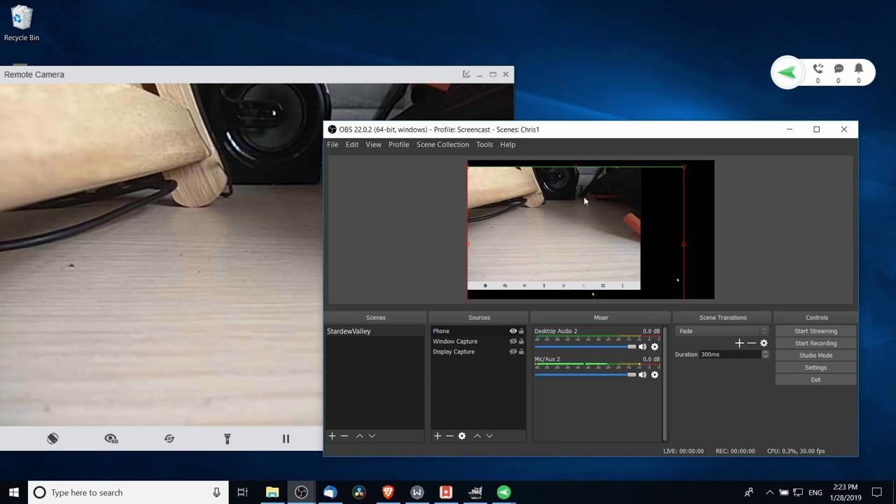
mouse_move(570, 219)
mouse_down()
mouse_move(581, 237)
mouse_move(582, 192)
mouse_move(580, 234)
mouse_move(578, 219)
mouse_up()
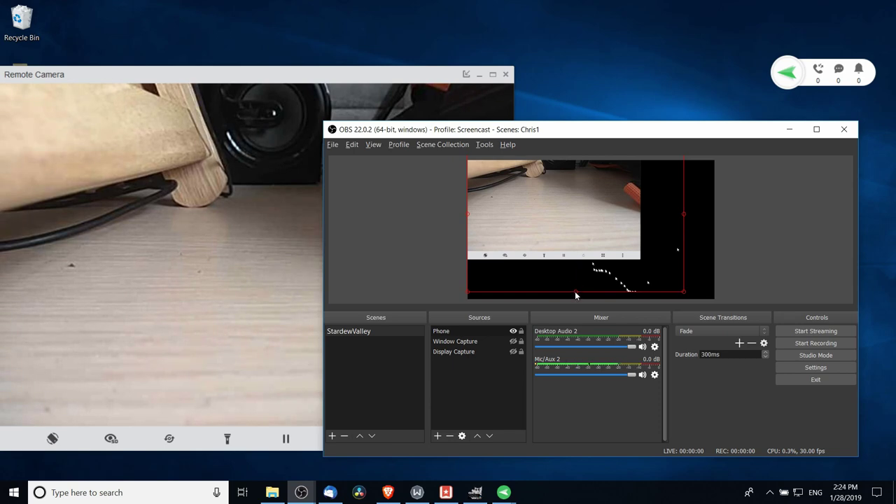
drag(574, 291, 578, 255)
drag(578, 224, 577, 242)
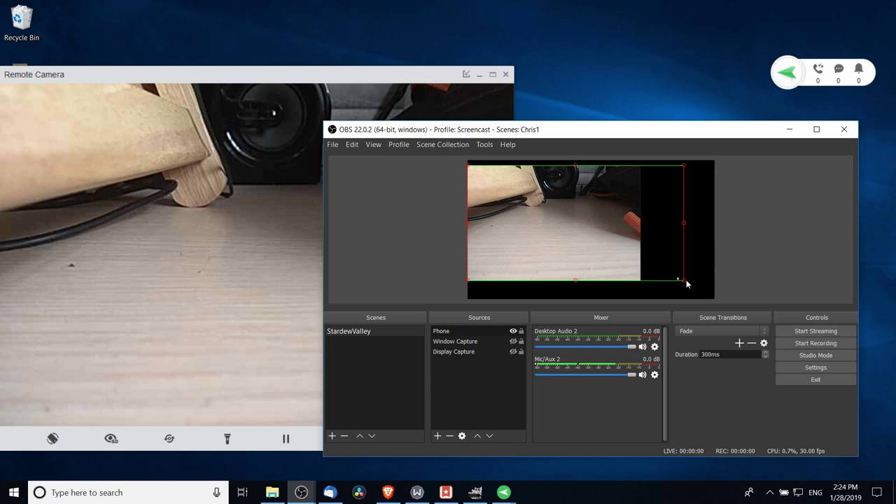
drag(684, 282, 583, 252)
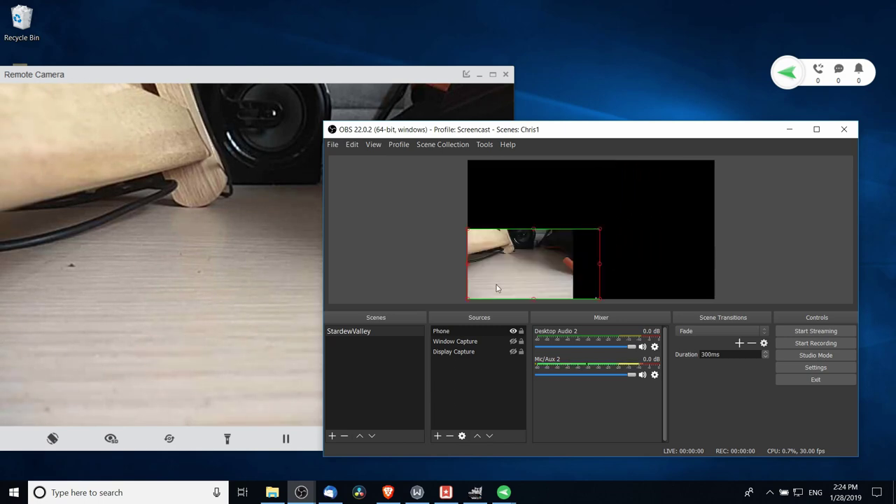
click(480, 366)
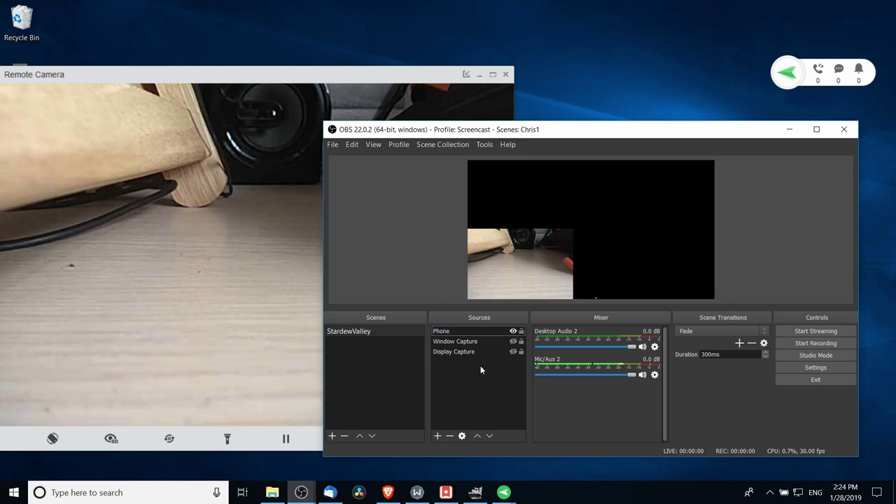
right_click(480, 366)
mouse_move(518, 373)
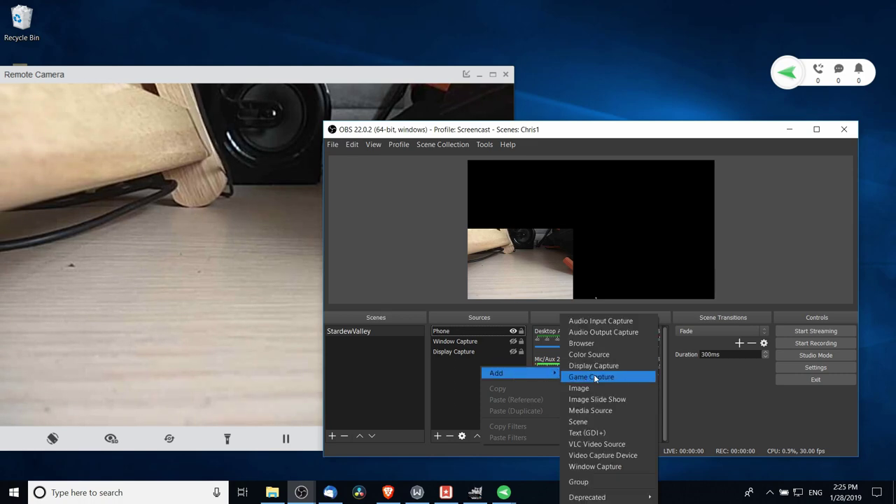
click(457, 374)
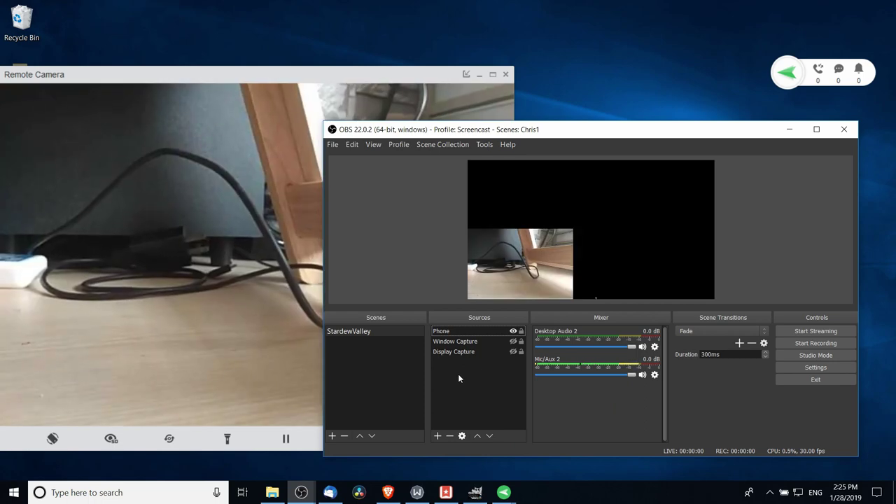